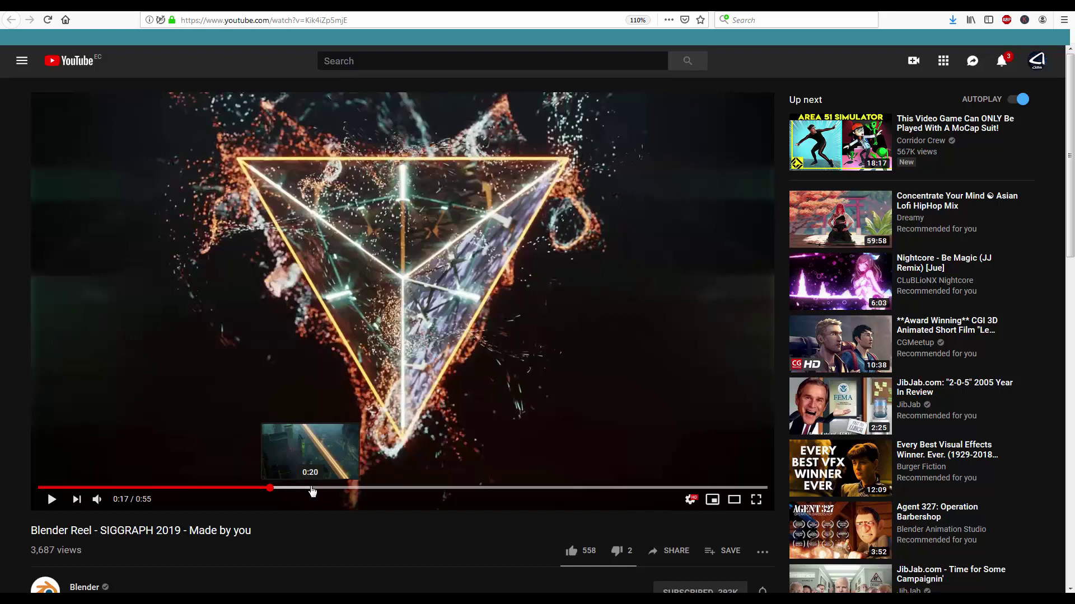
# - Skip the Blender reel ahead through the city, spaceship and panther scenes, then pause it
pyautogui.click(437, 487)
pyautogui.click(483, 487)
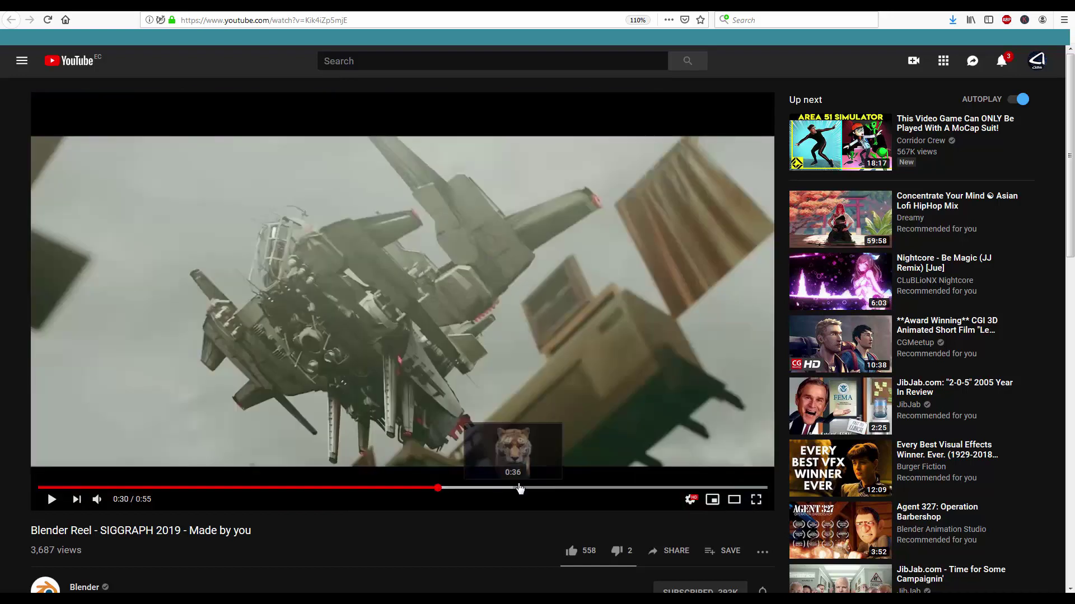
pyautogui.click(529, 489)
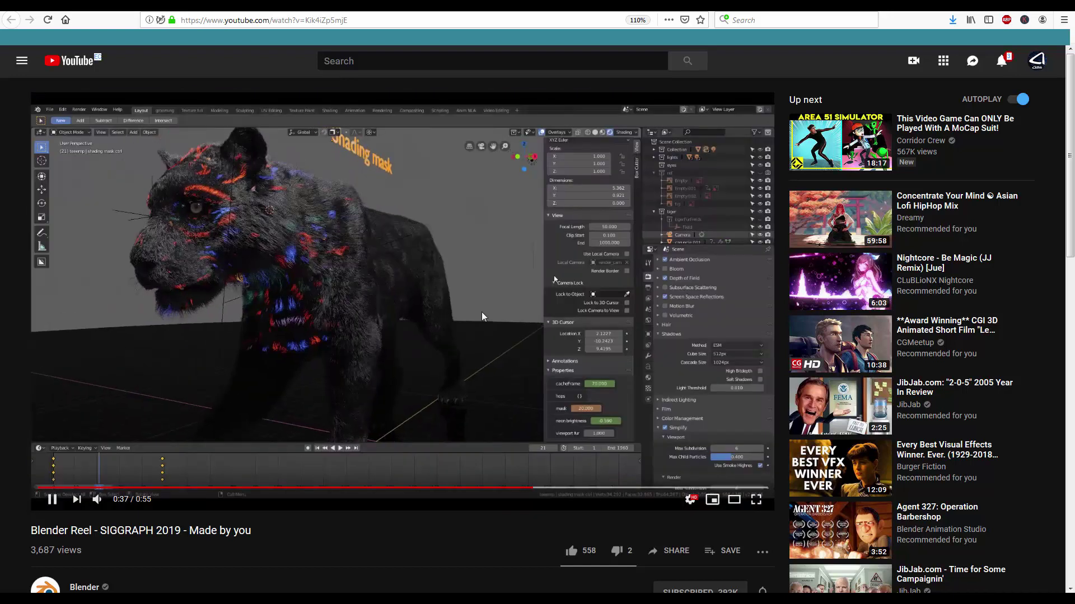
pyautogui.click(476, 289)
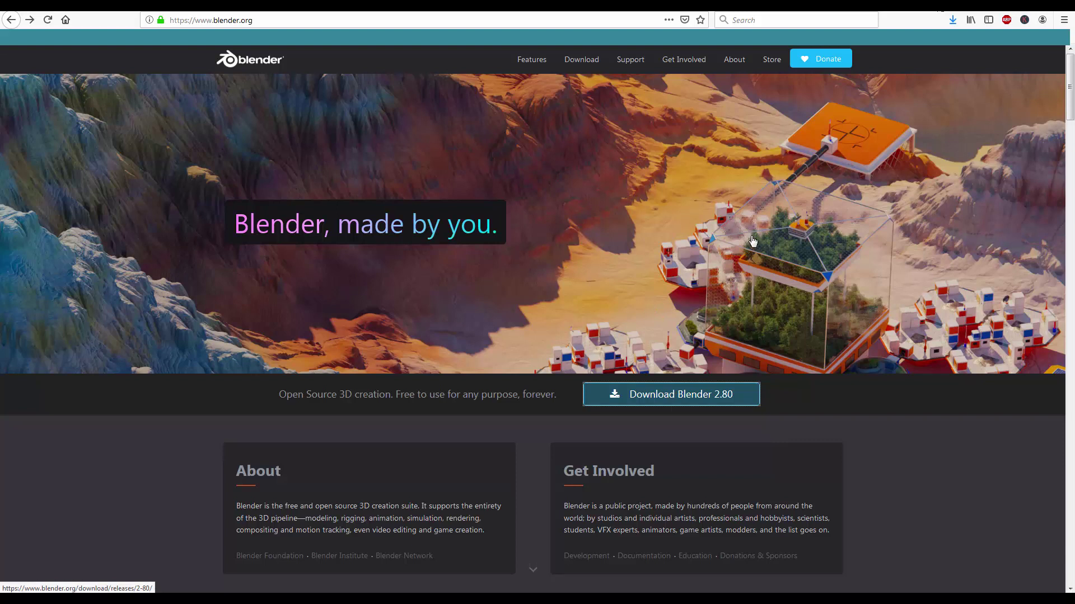
pyautogui.scroll(-2, 789, 260)
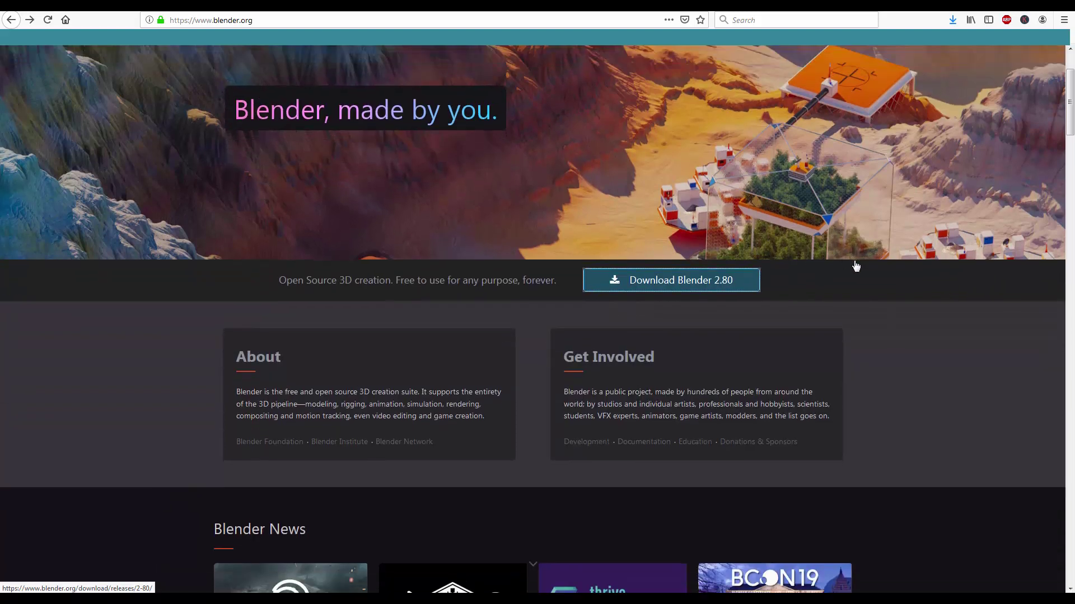
pyautogui.scroll(-1, 857, 266)
pyautogui.scroll(-2, 873, 267)
pyautogui.scroll(-1, 890, 265)
pyautogui.scroll(-2, 902, 260)
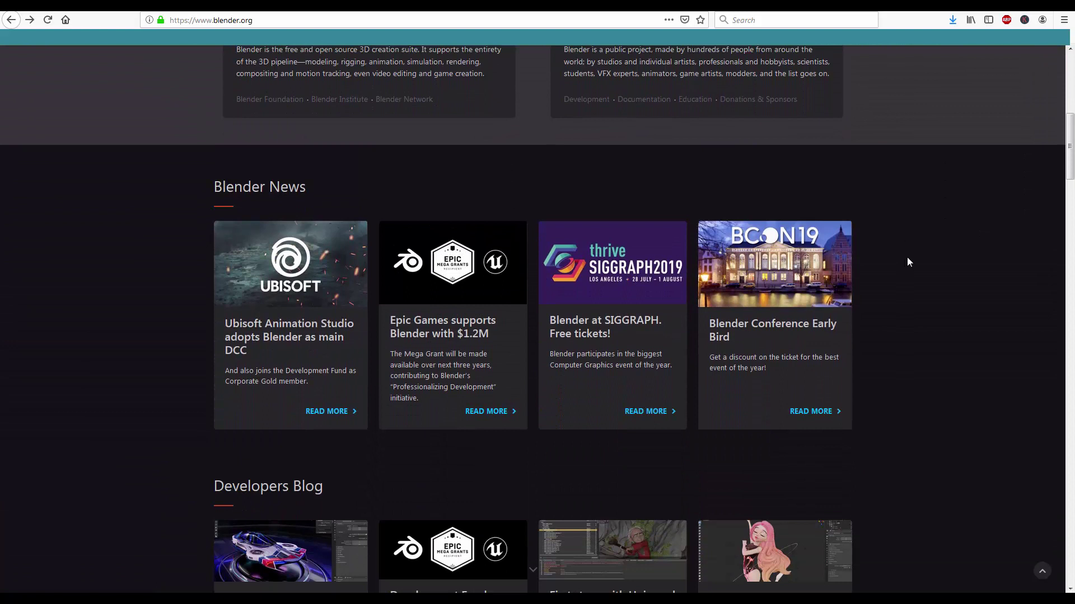
pyautogui.scroll(-1, 908, 261)
pyautogui.scroll(-3, 911, 262)
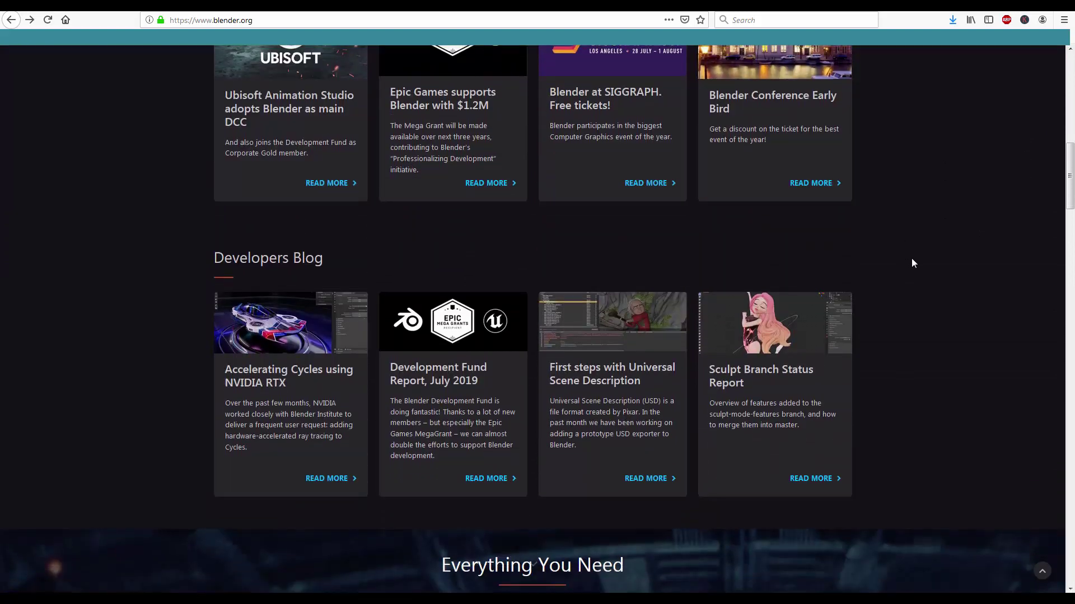
pyautogui.scroll(-2, 912, 262)
pyautogui.scroll(-1, 918, 262)
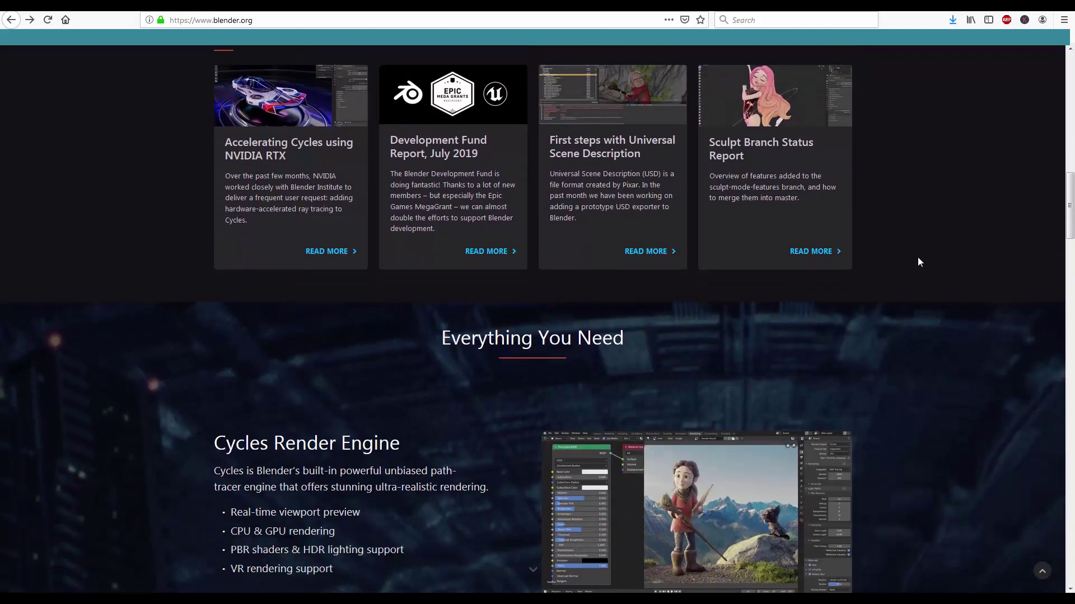
pyautogui.scroll(-1, 918, 262)
pyautogui.scroll(-1, 918, 262)
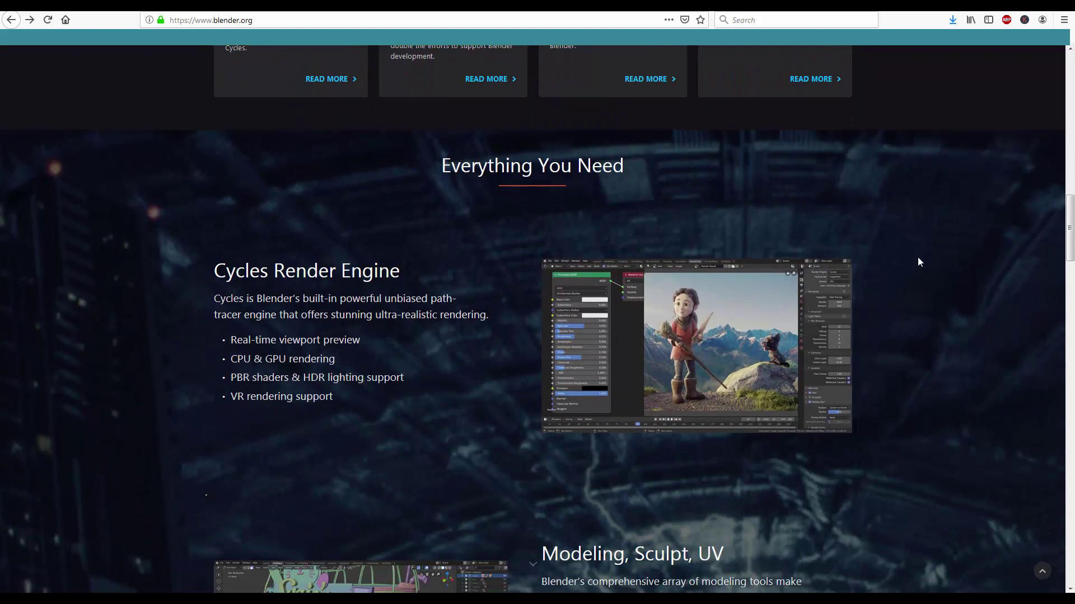
pyautogui.scroll(-1, 918, 262)
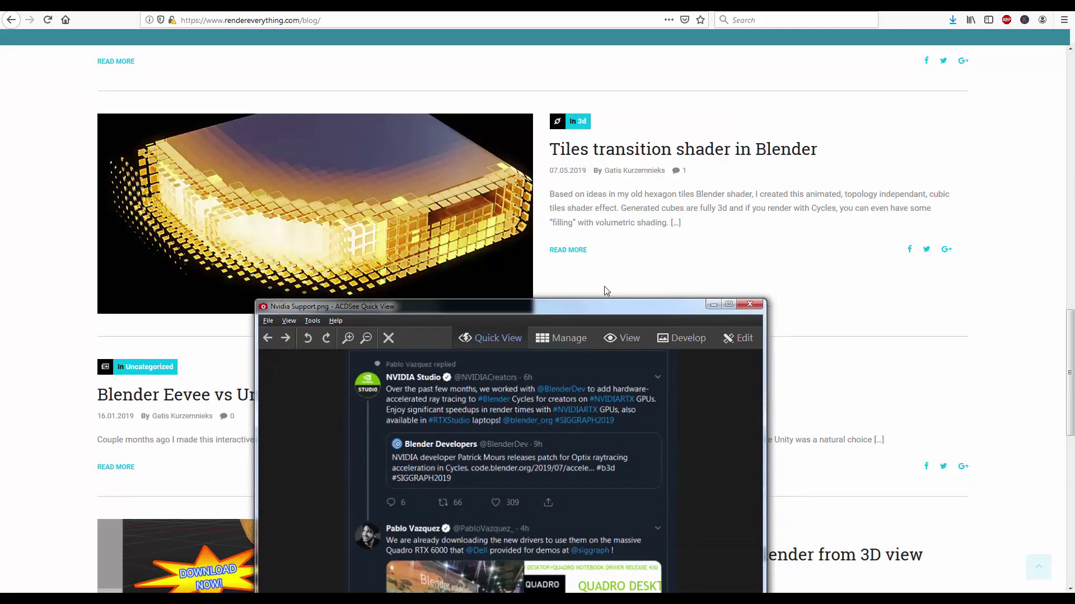
# - Move the ACDSee Quick View window with the NVIDIA Support tweet near the top of the screen
pyautogui.moveTo(604, 286); pyautogui.dragTo(611, 77)
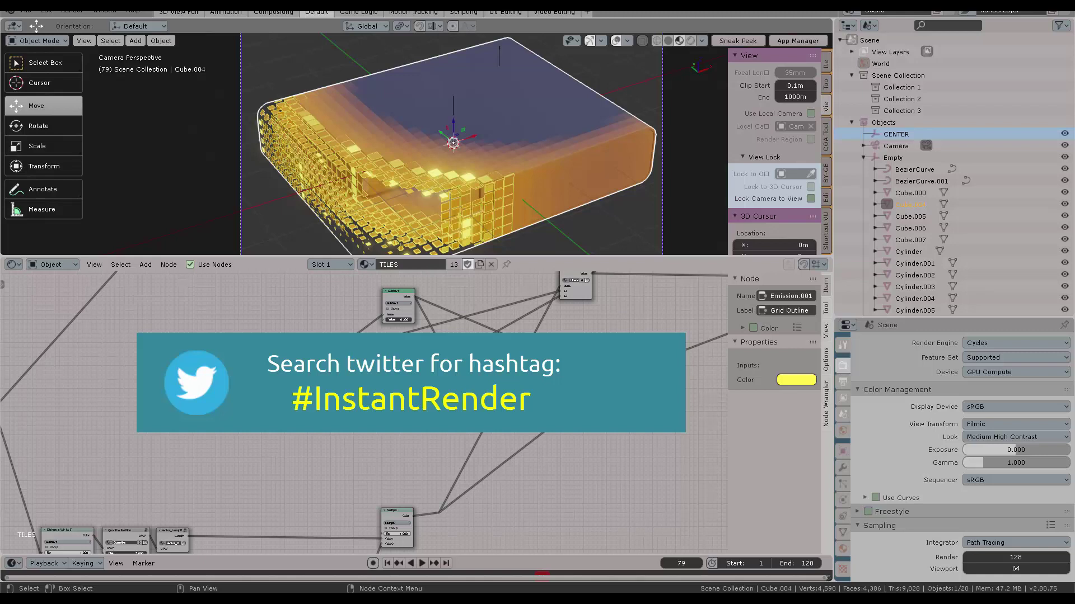
# - Play the tiles transition animation on the cube, stopping and then restarting playback
pyautogui.click(422, 563)
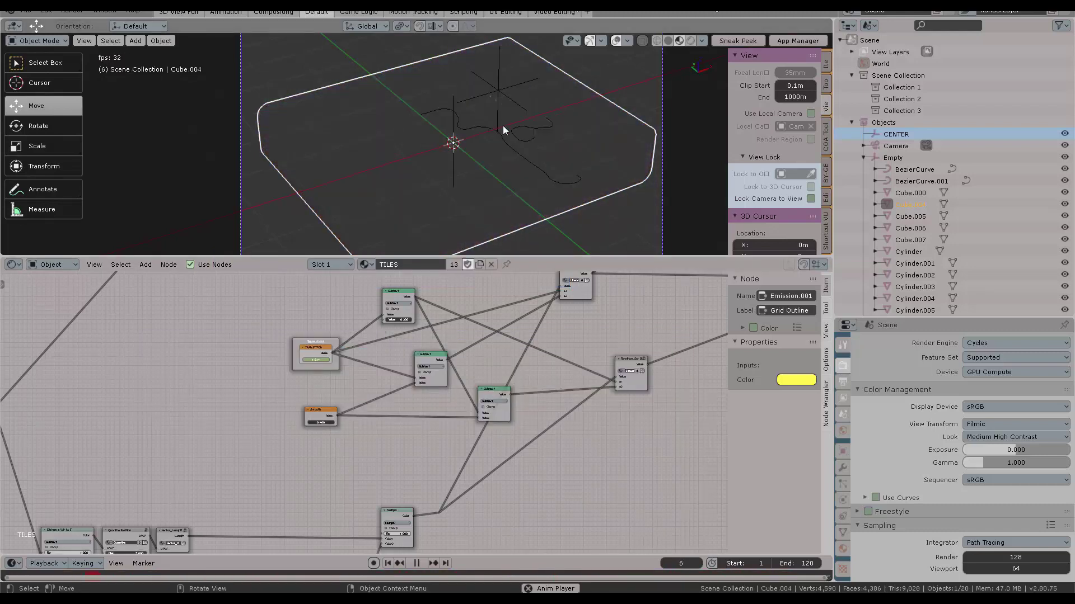
pyautogui.rightClick(503, 125)
pyautogui.press('Escape')
pyautogui.press('Escape')
pyautogui.press('space')
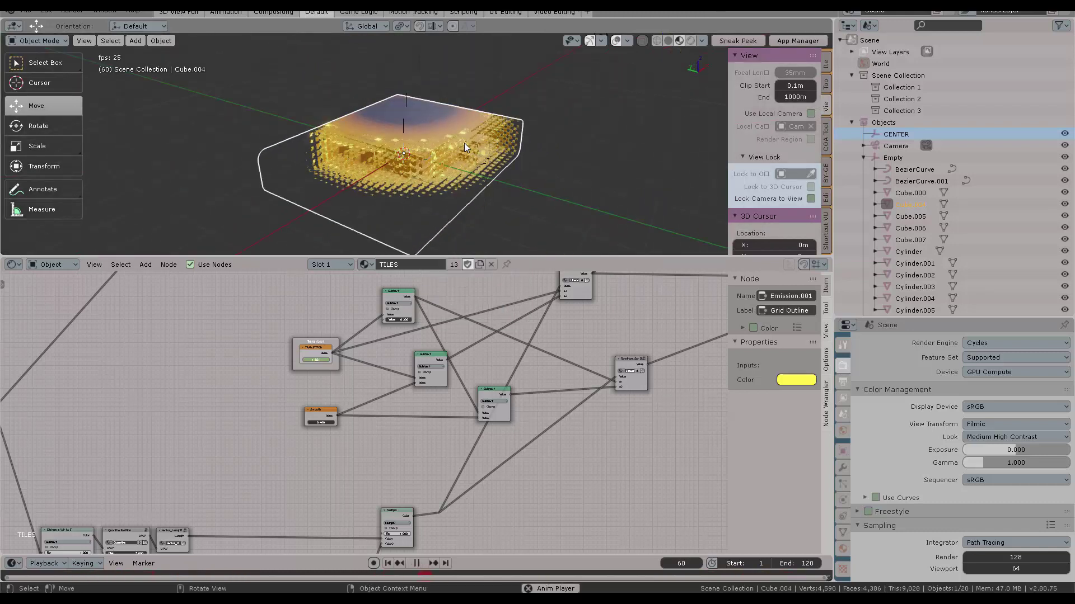
# - Orbit around the tiles cube, then pan and zoom out the shader node tree
pyautogui.moveTo(514, 188)
pyautogui.mouseDown(button='middle')
pyautogui.moveTo(505, 130)
pyautogui.moveTo(448, 141)
pyautogui.moveTo(539, 140)
pyautogui.moveTo(480, 172)
pyautogui.moveTo(477, 141)
pyautogui.moveTo(523, 116)
pyautogui.moveTo(476, 134)
pyautogui.moveTo(499, 112)
pyautogui.moveTo(541, 134)
pyautogui.moveTo(444, 158)
pyautogui.moveTo(476, 105)
pyautogui.moveTo(476, 135)
pyautogui.moveTo(570, 155)
pyautogui.moveTo(529, 142)
pyautogui.moveTo(497, 152)
pyautogui.moveTo(513, 138)
pyautogui.moveTo(460, 128)
pyautogui.moveTo(474, 107)
pyautogui.moveTo(499, 112)
pyautogui.moveTo(520, 140)
pyautogui.mouseUp(button='middle')
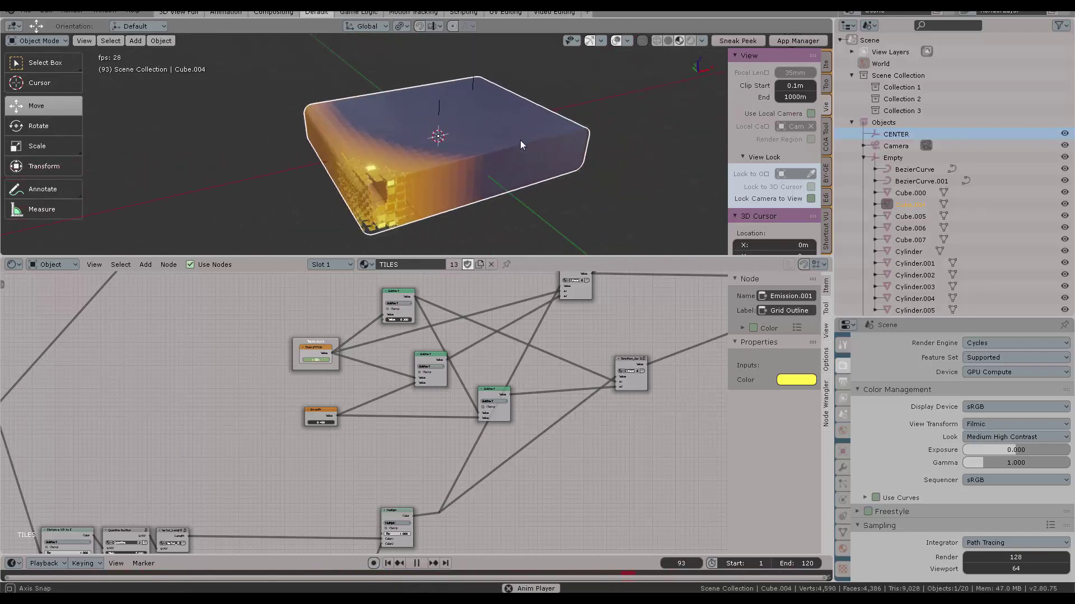
pyautogui.moveTo(626, 324); pyautogui.dragTo(580, 378, button='middle')
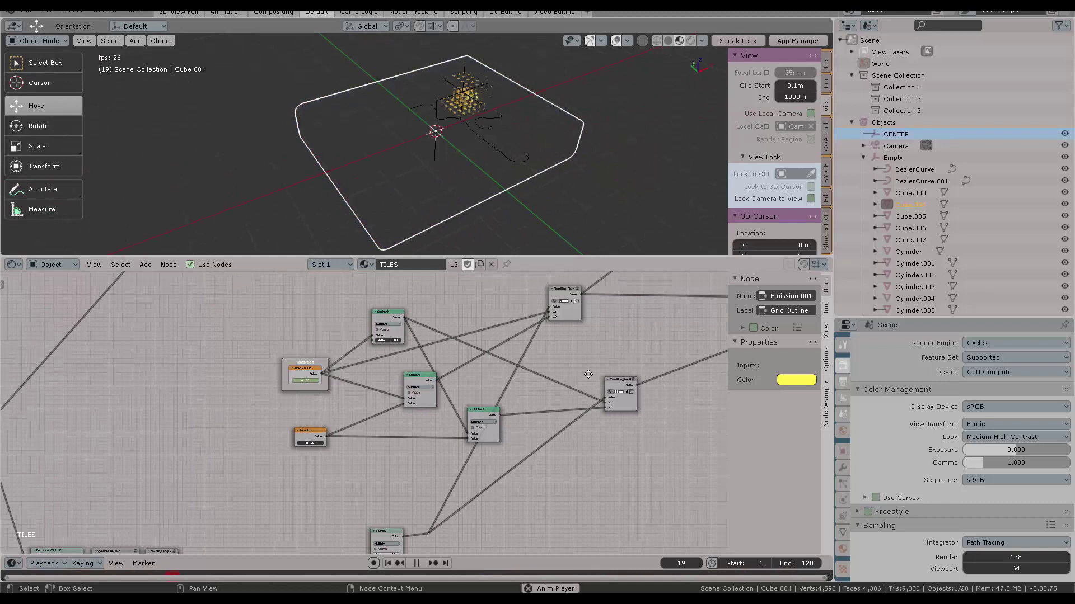
pyautogui.scroll(-2, 572, 386)
pyautogui.scroll(-2, 575, 376)
pyautogui.scroll(-1, 563, 390)
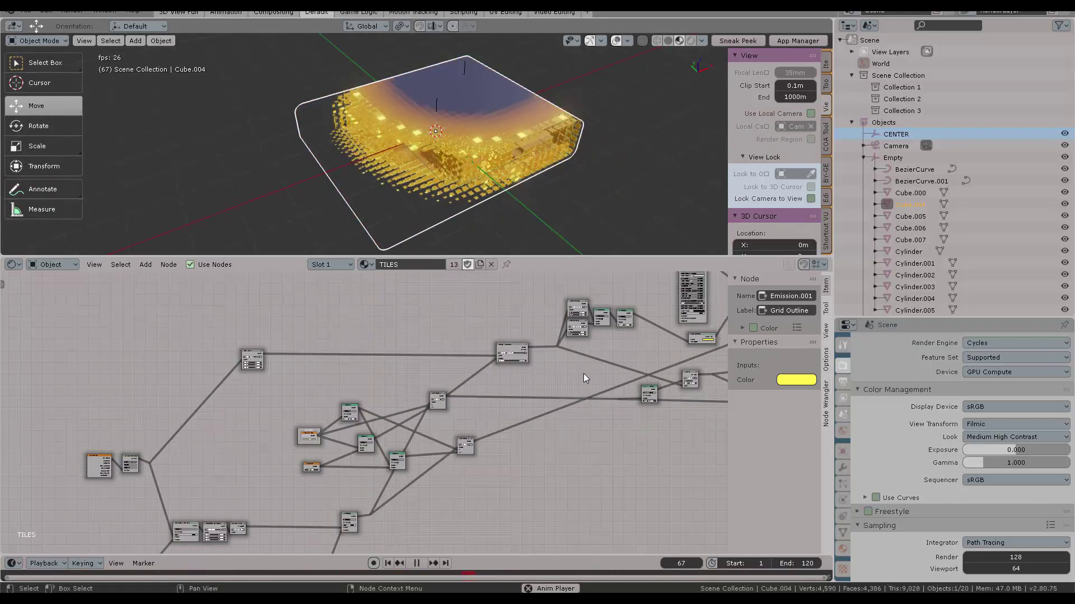
pyautogui.moveTo(563, 390)
pyautogui.mouseDown(button='middle')
pyautogui.moveTo(449, 417)
pyautogui.moveTo(571, 334)
pyautogui.mouseUp(button='middle')
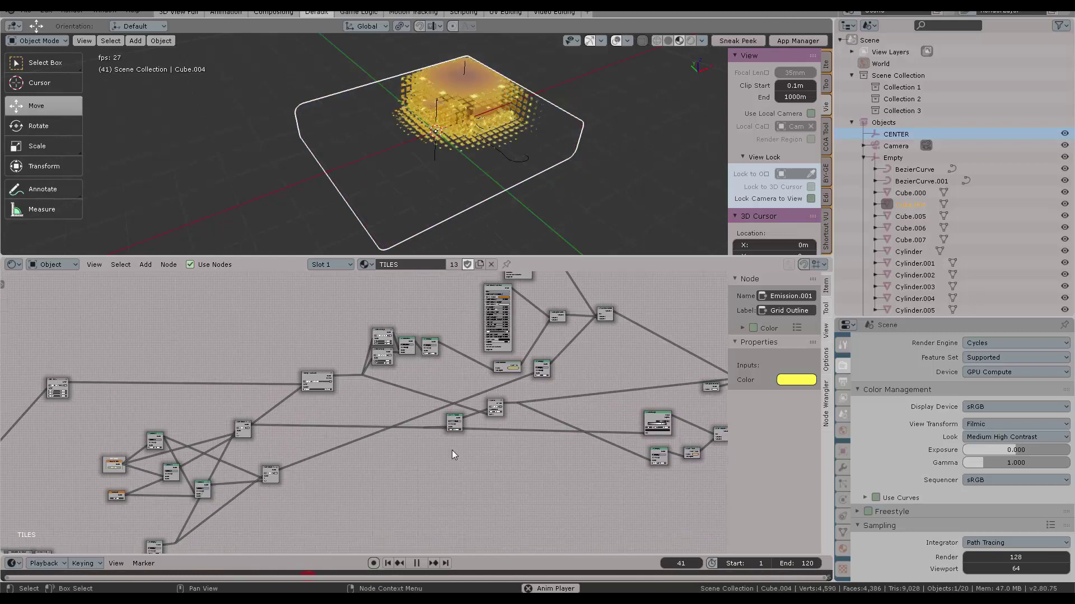
pyautogui.moveTo(451, 450); pyautogui.dragTo(529, 417, button='middle')
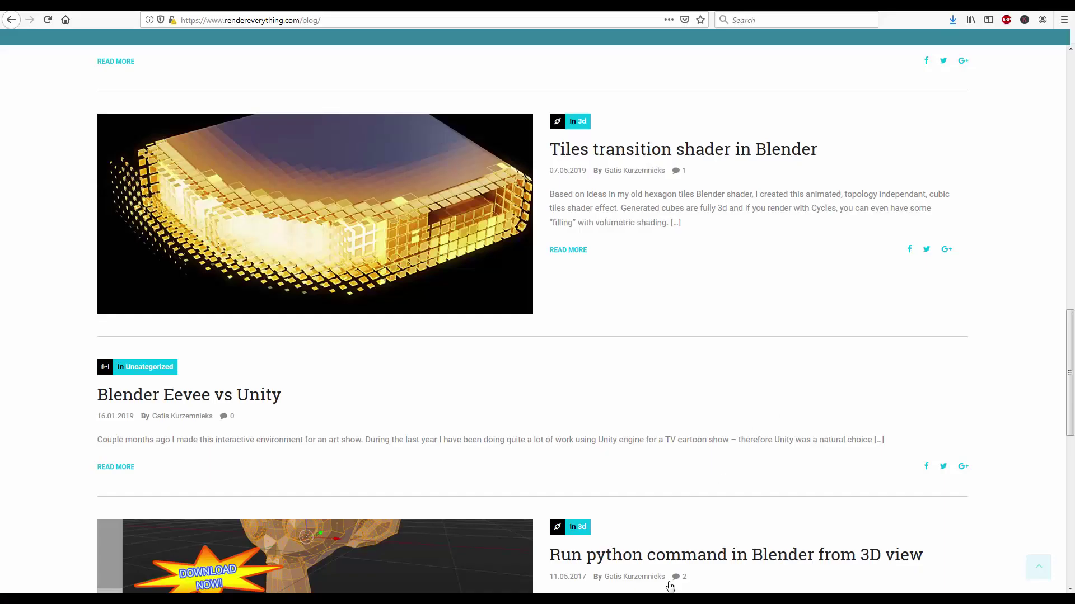
# - Go back from the renderEverything blog to blender.org's Cycles Render Engine section
pyautogui.hotkey('alt', 'Left')
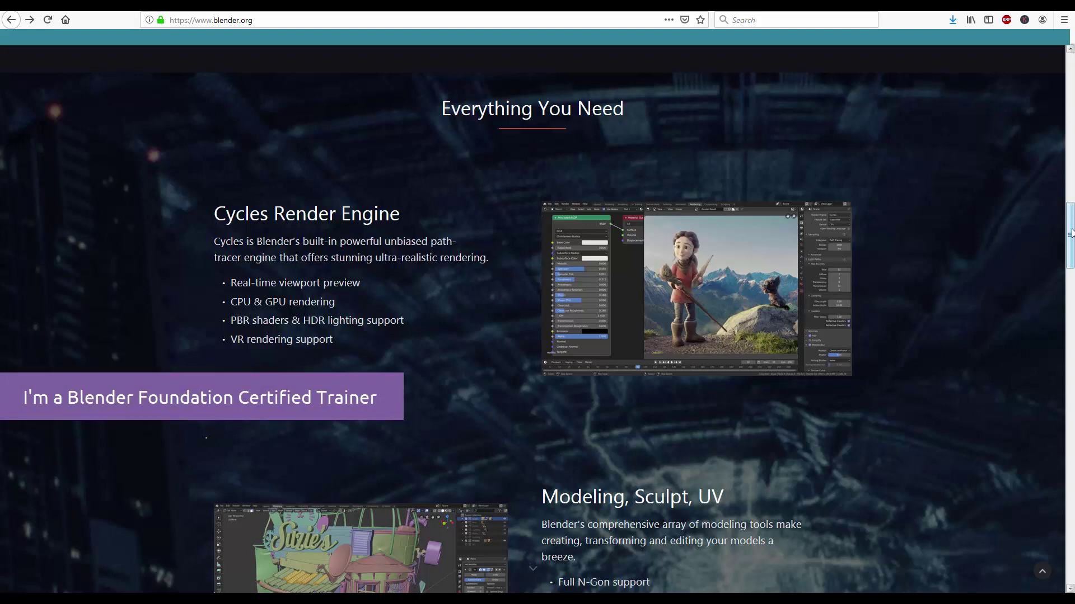
pyautogui.moveTo(1071, 220); pyautogui.dragTo(1073, 246)
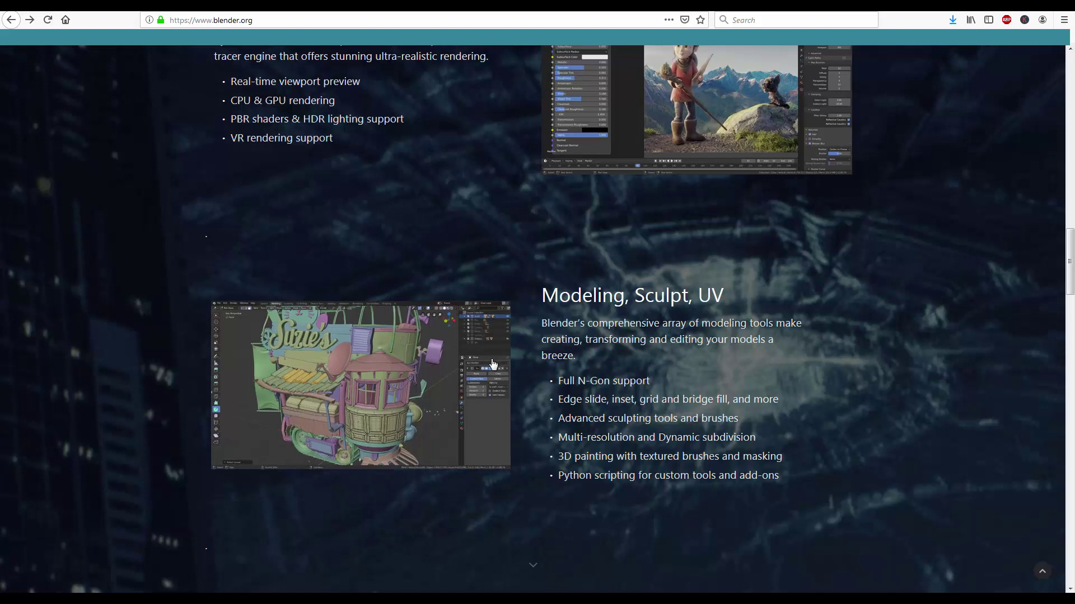
pyautogui.scroll(-1, 865, 318)
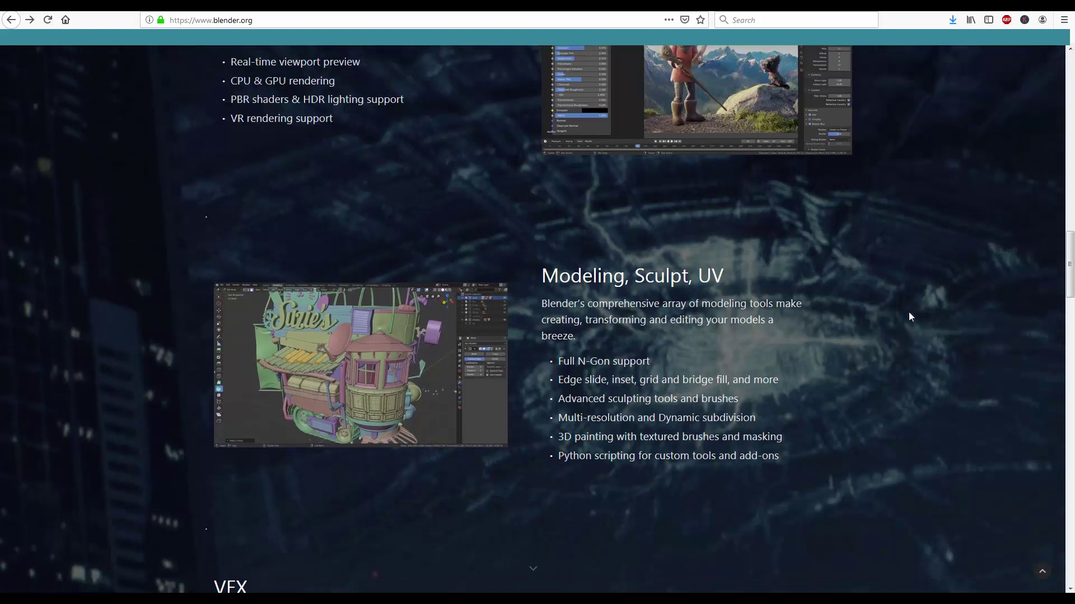
pyautogui.scroll(3, 908, 316)
pyautogui.scroll(-1, 919, 367)
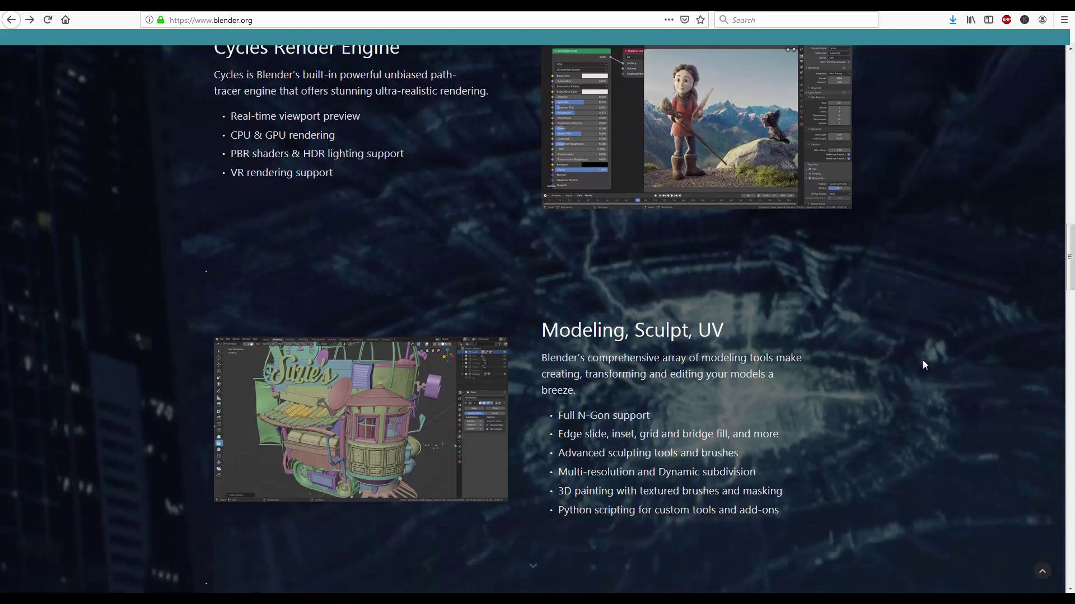
pyautogui.scroll(-2, 923, 365)
pyautogui.scroll(-1, 928, 365)
pyautogui.scroll(-1, 927, 365)
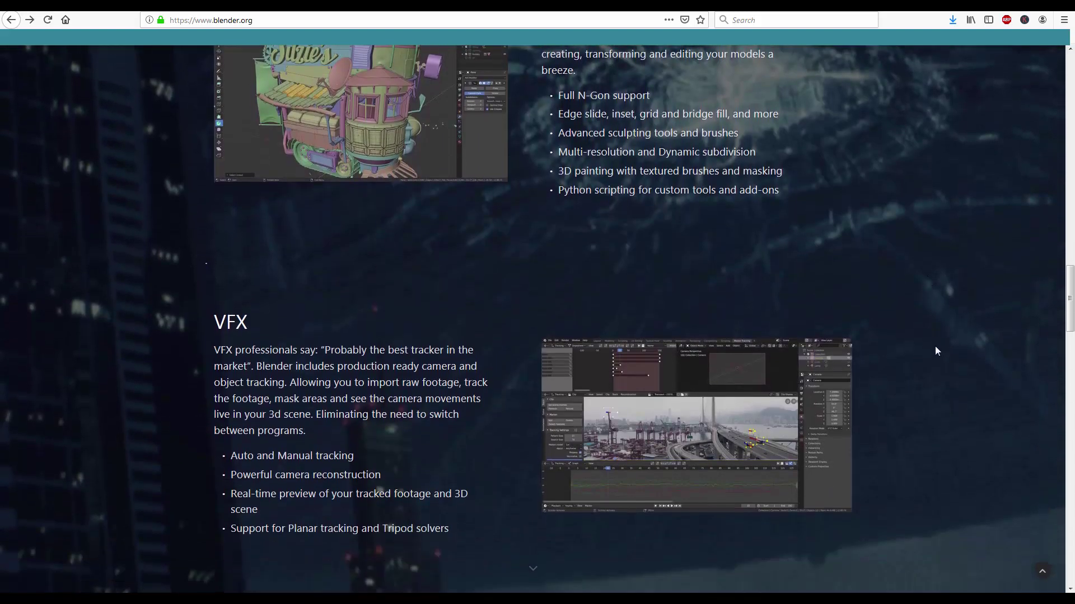
pyautogui.scroll(-1, 935, 351)
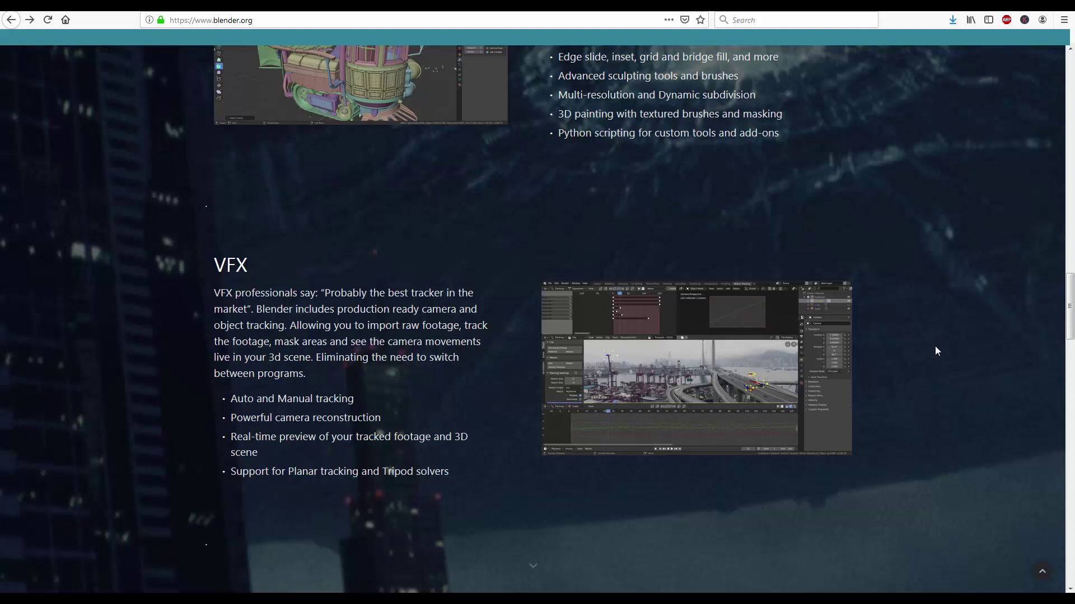
pyautogui.scroll(-1, 936, 350)
pyautogui.scroll(-2, 939, 345)
pyautogui.scroll(-2, 939, 345)
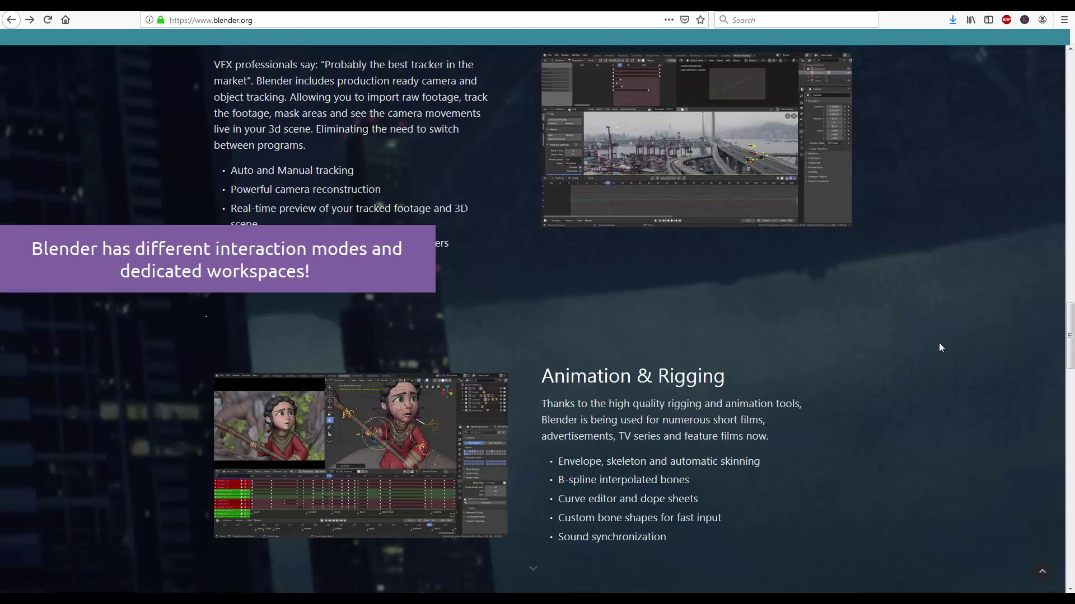
pyautogui.scroll(-1, 939, 347)
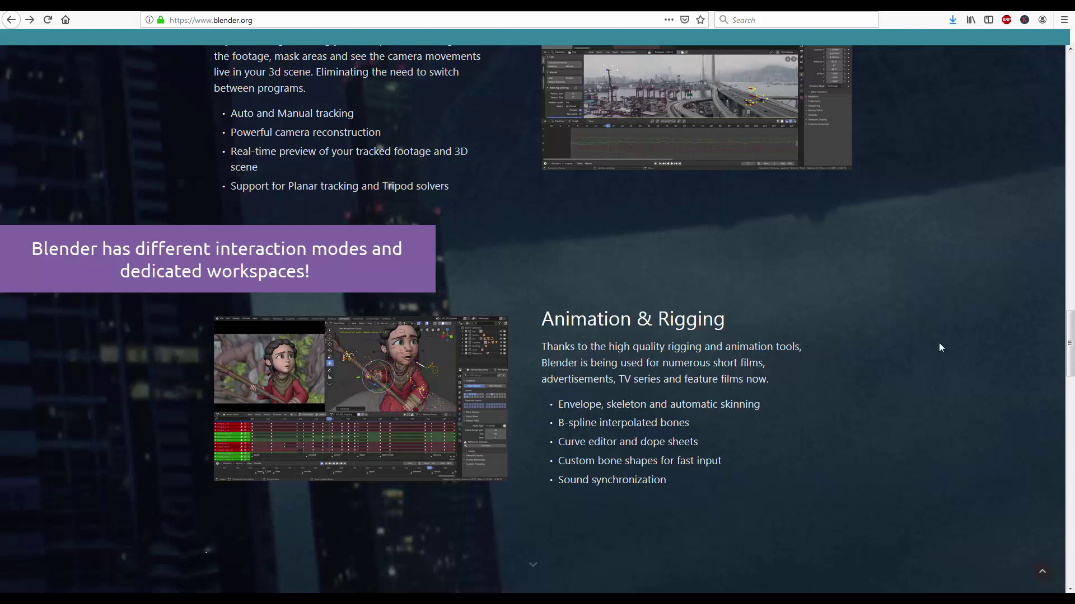
pyautogui.scroll(-5, 979, 217)
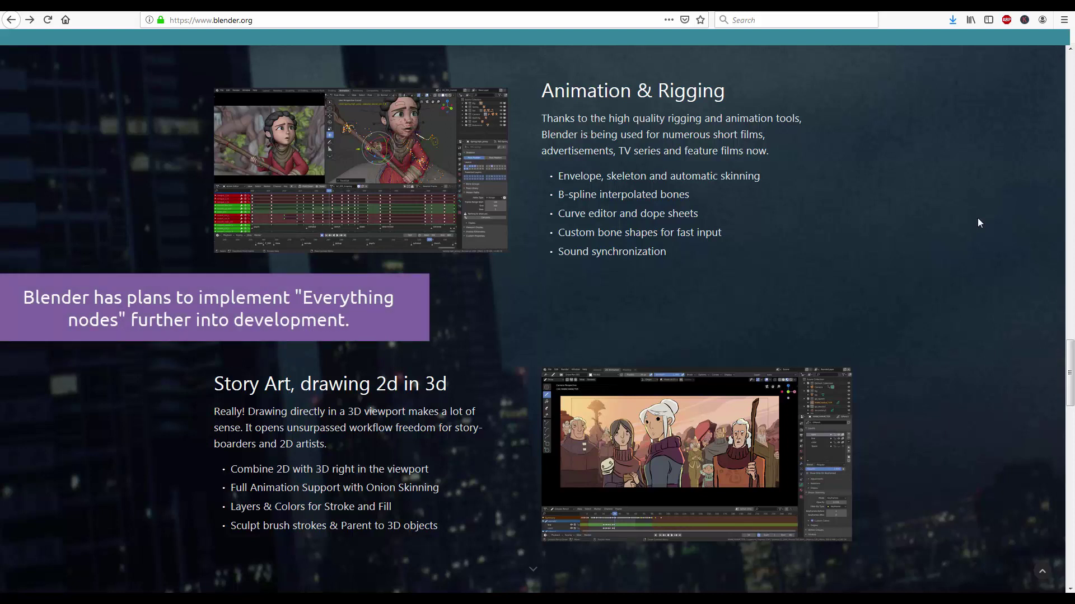
pyautogui.scroll(-2, 977, 220)
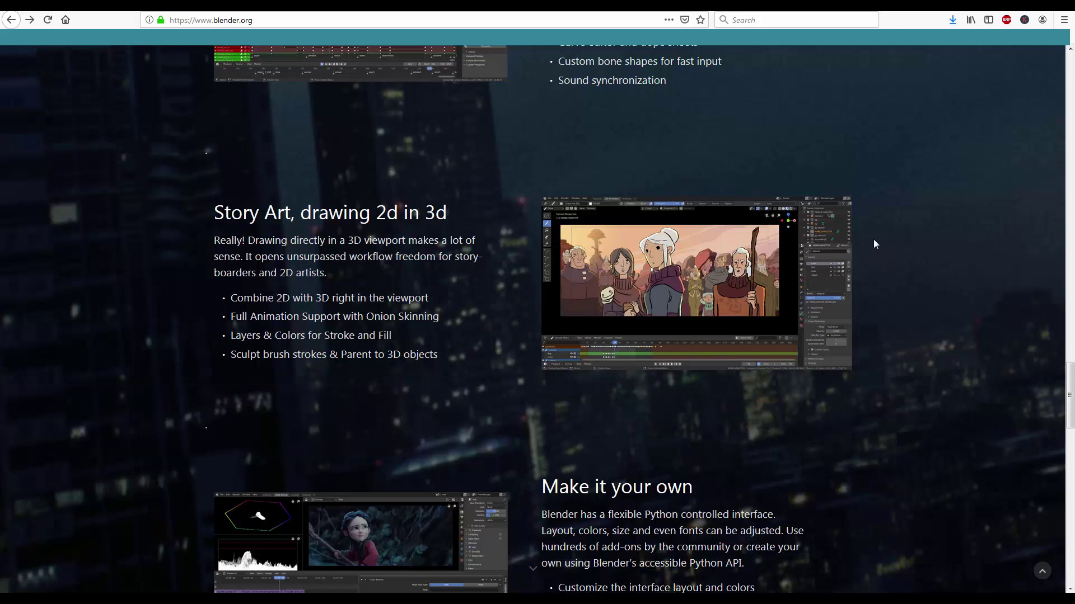
pyautogui.scroll(-2, 874, 244)
pyautogui.scroll(-3, 915, 262)
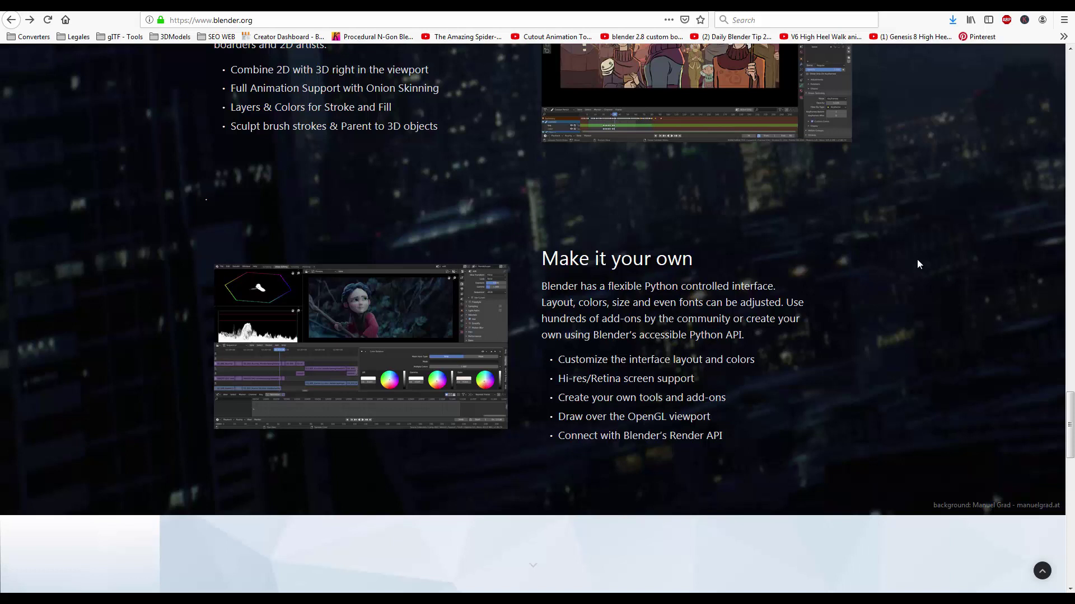
pyautogui.scroll(-2, 692, 321)
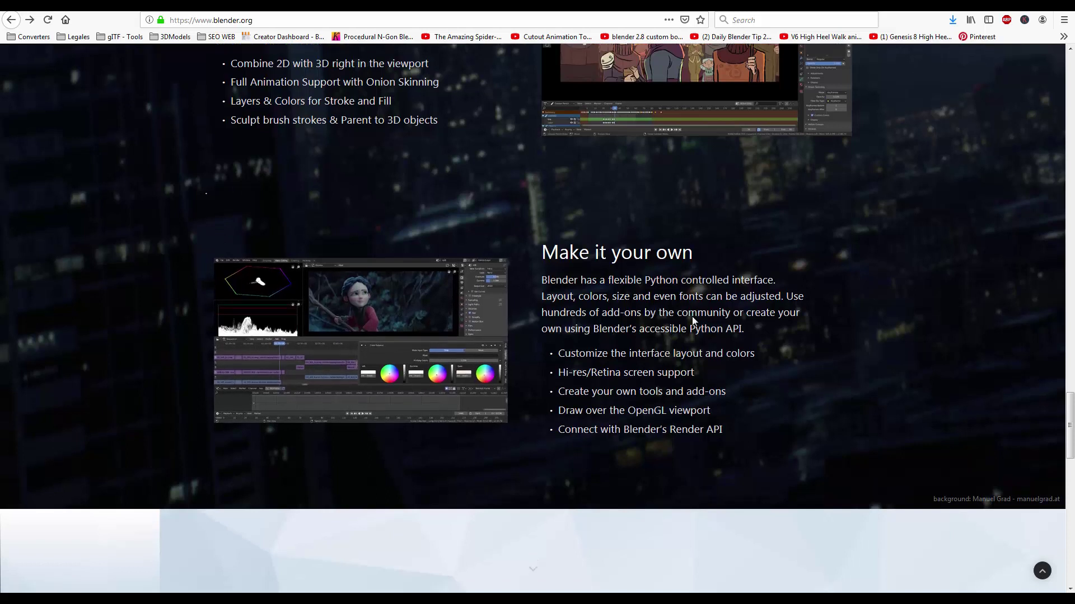
pyautogui.scroll(-2, 746, 288)
pyautogui.scroll(-2, 766, 274)
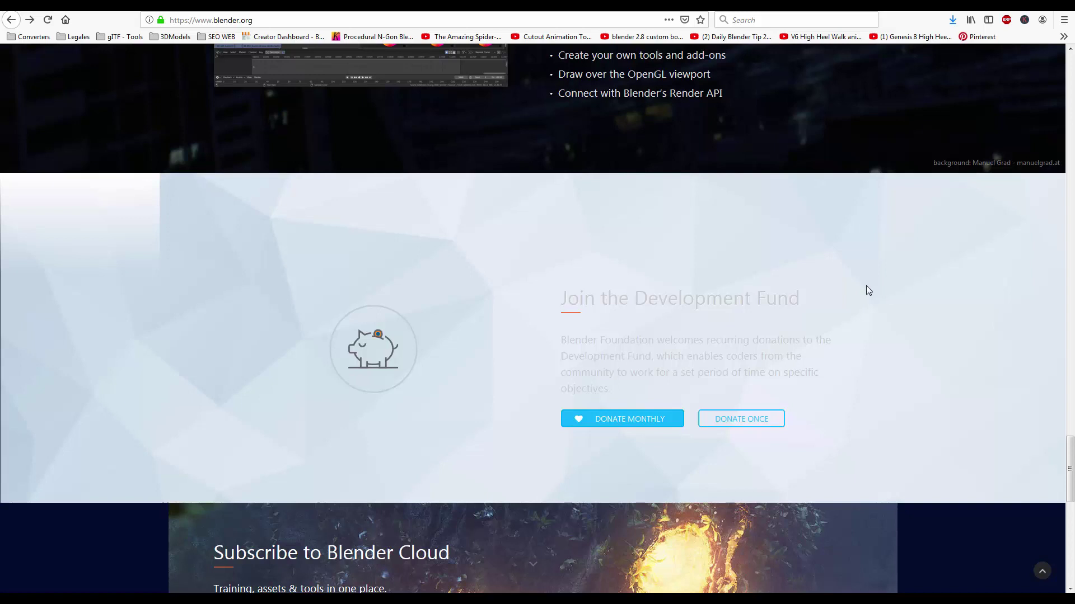
pyautogui.scroll(-1, 871, 295)
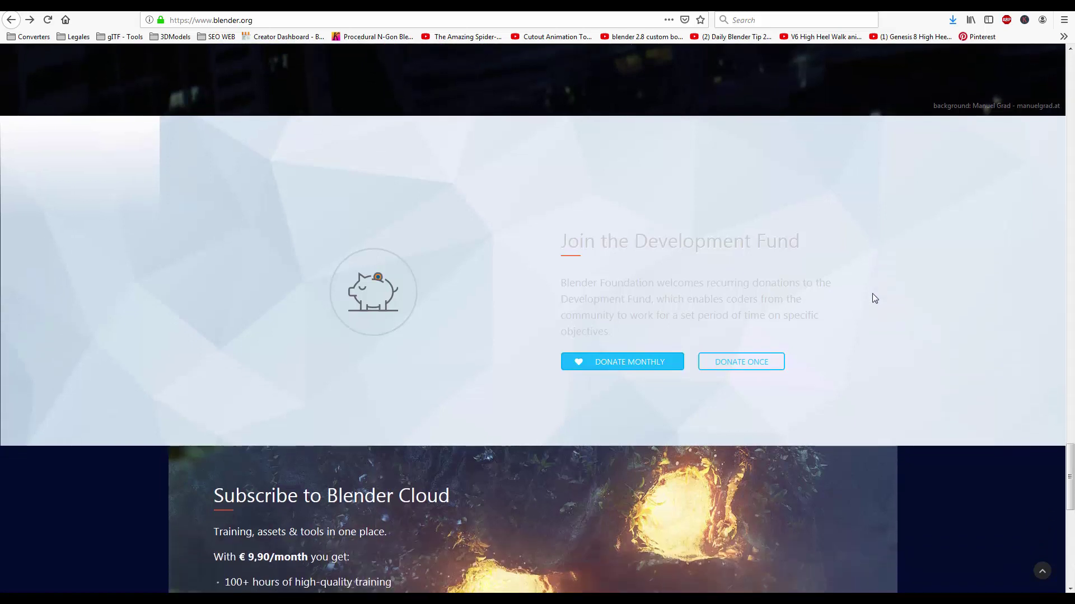
pyautogui.scroll(-1, 872, 297)
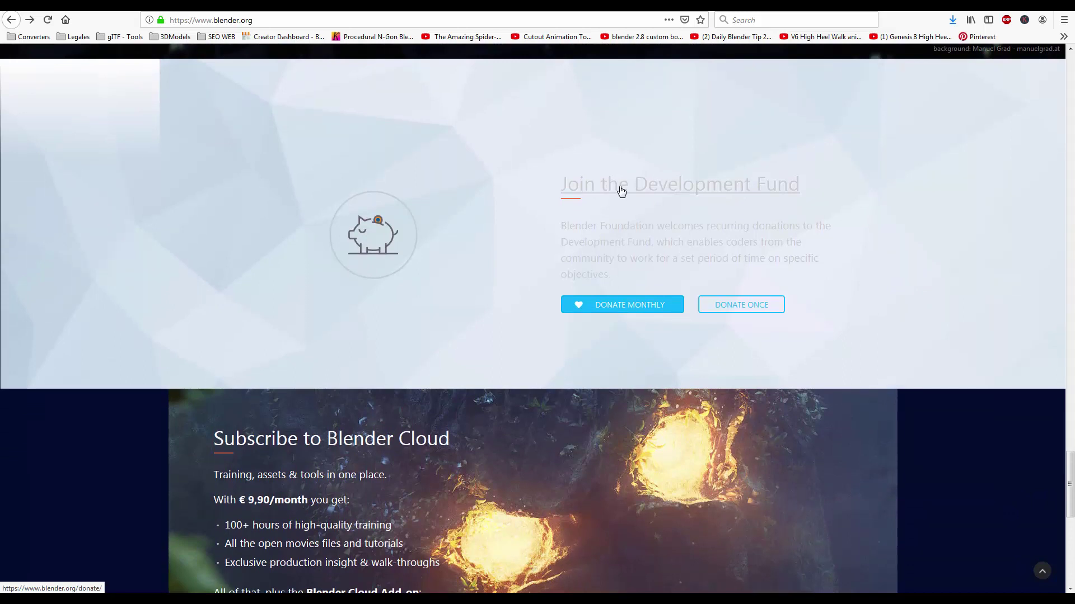
pyautogui.scroll(-1, 895, 259)
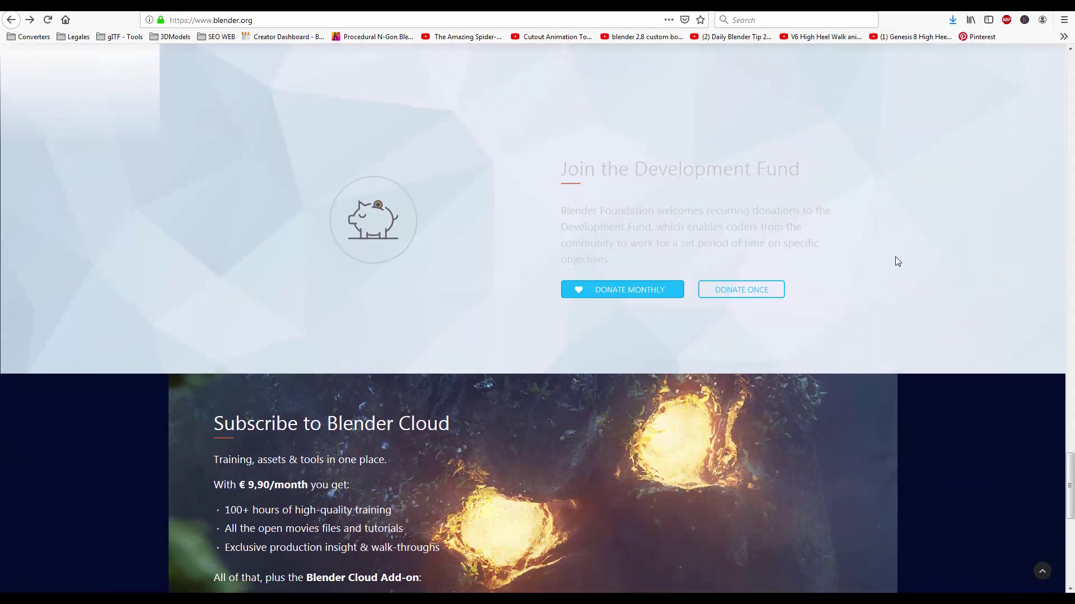
pyautogui.scroll(-4, 911, 255)
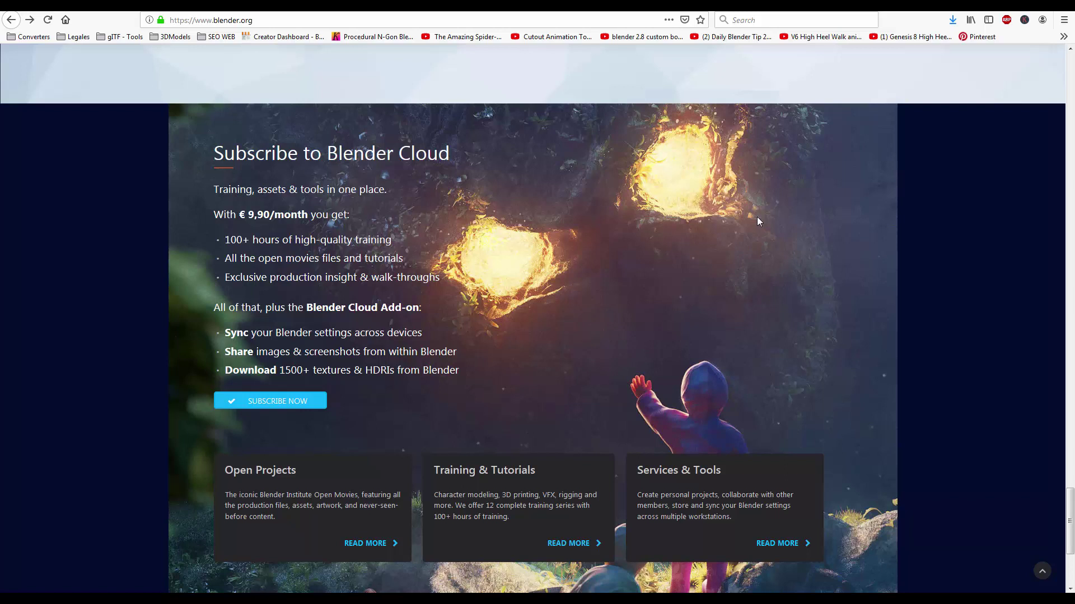
pyautogui.scroll(-1, 764, 226)
pyautogui.scroll(-2, 839, 228)
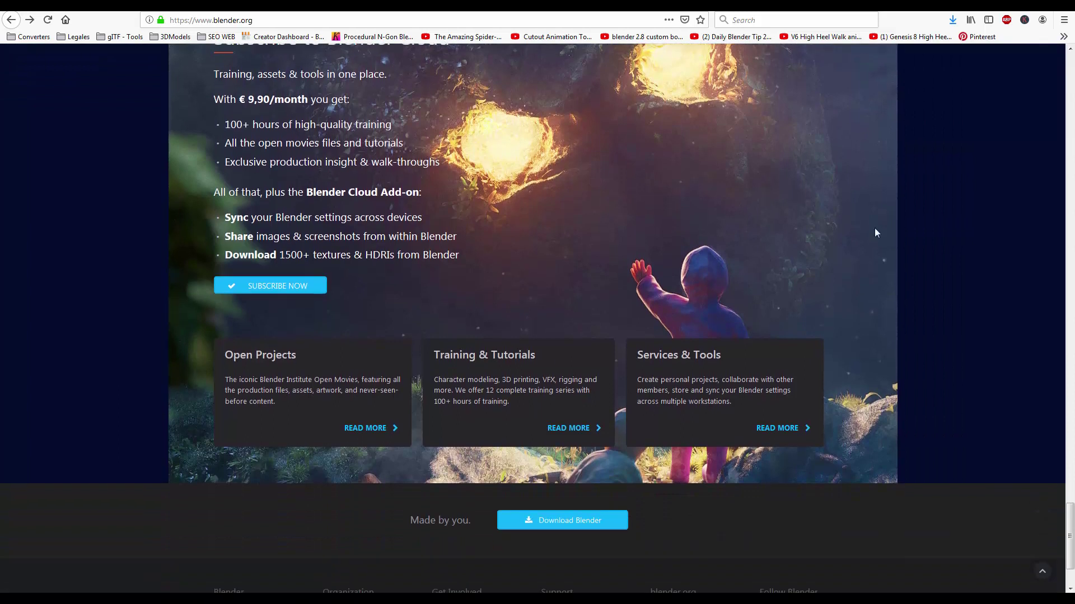
pyautogui.scroll(-1, 882, 238)
pyautogui.scroll(-1, 888, 249)
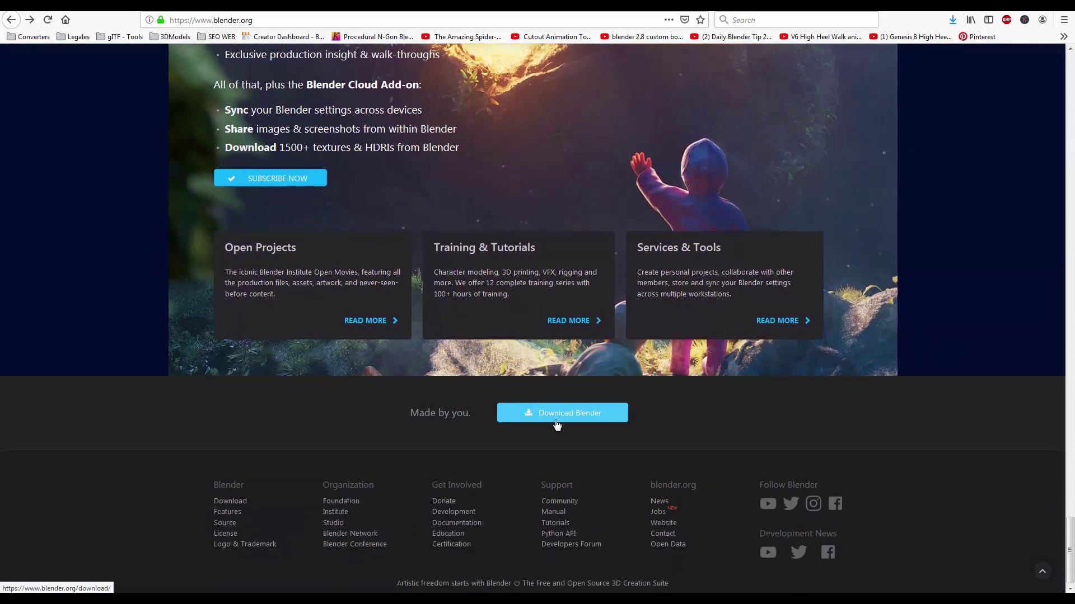
# - Go to the Blender 2.80 download page, then expand and collapse the other-versions list
pyautogui.click(579, 422)
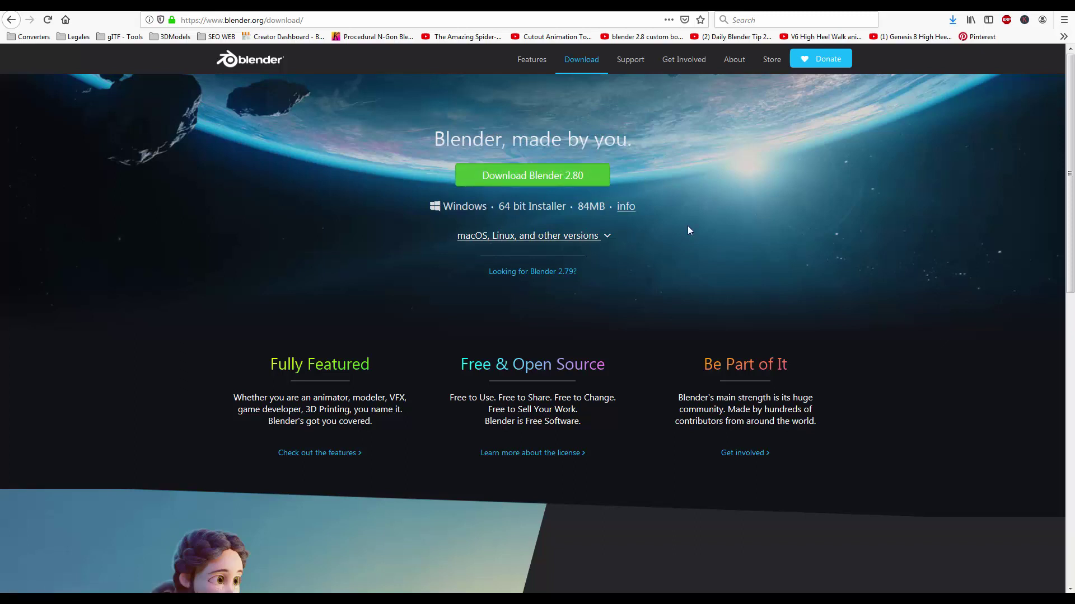
pyautogui.click(603, 238)
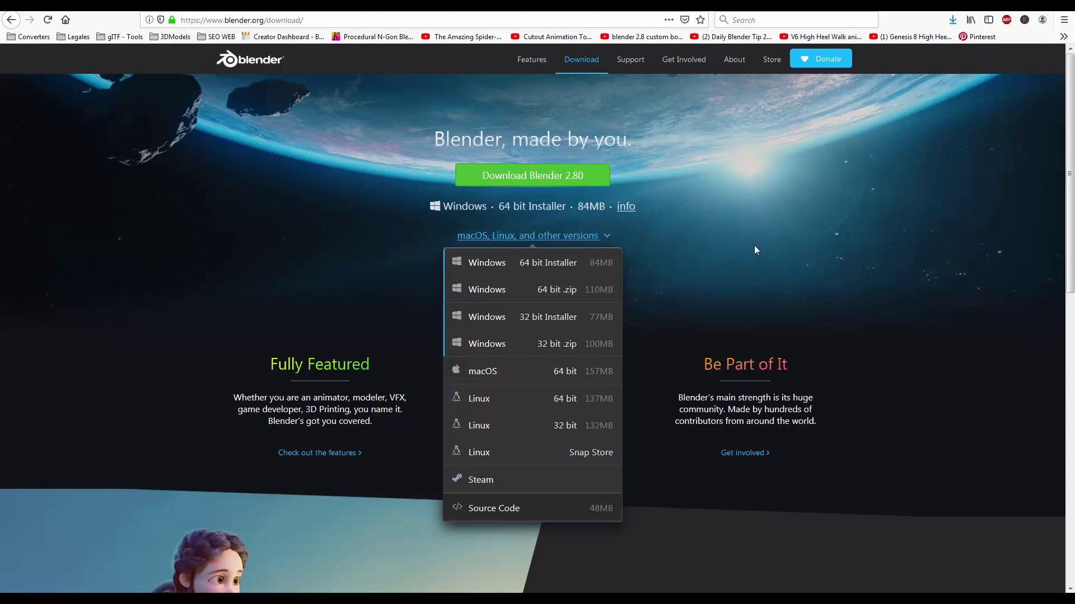
pyautogui.click(707, 251)
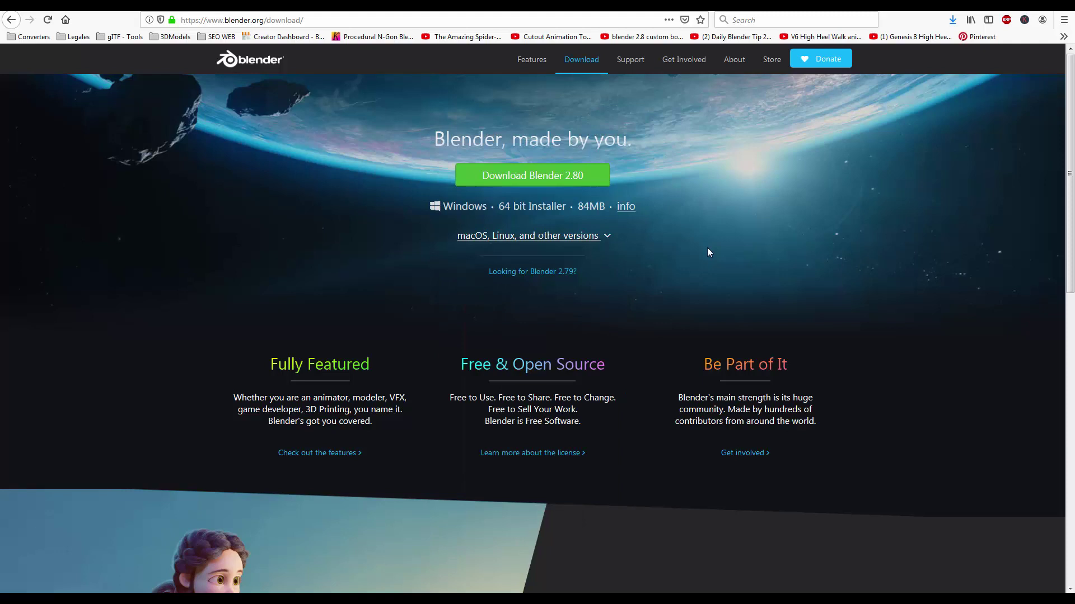